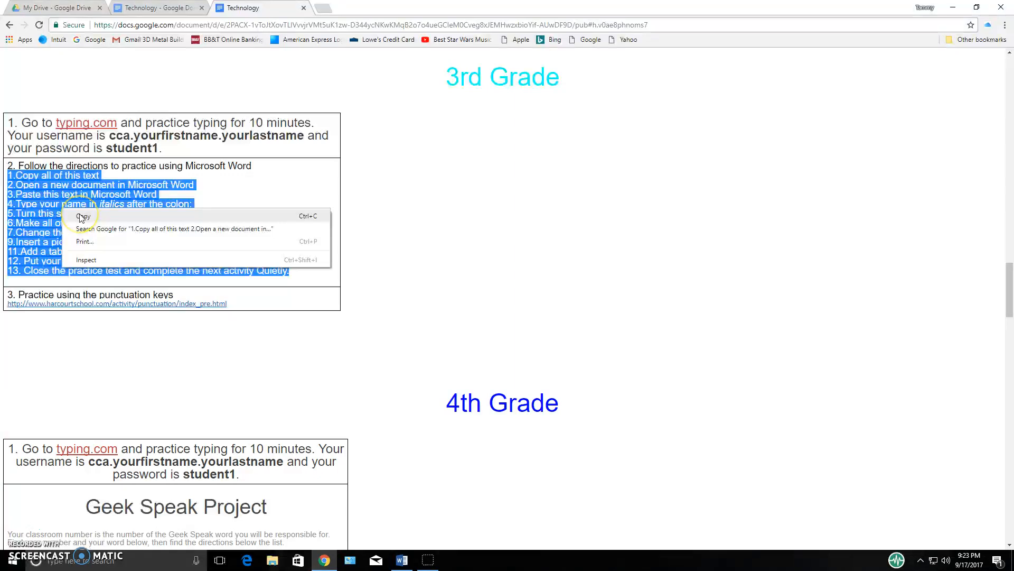
# Copy the selected numbered Microsoft Word practice directions from the 3rd Grade section and clear the selection
pyautogui.click(81, 217)
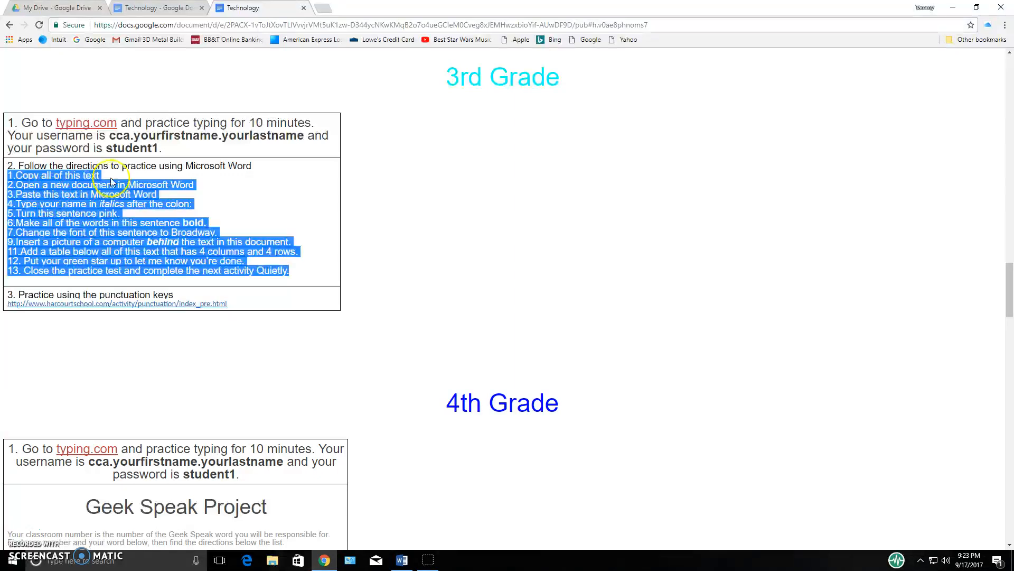
pyautogui.click(206, 187)
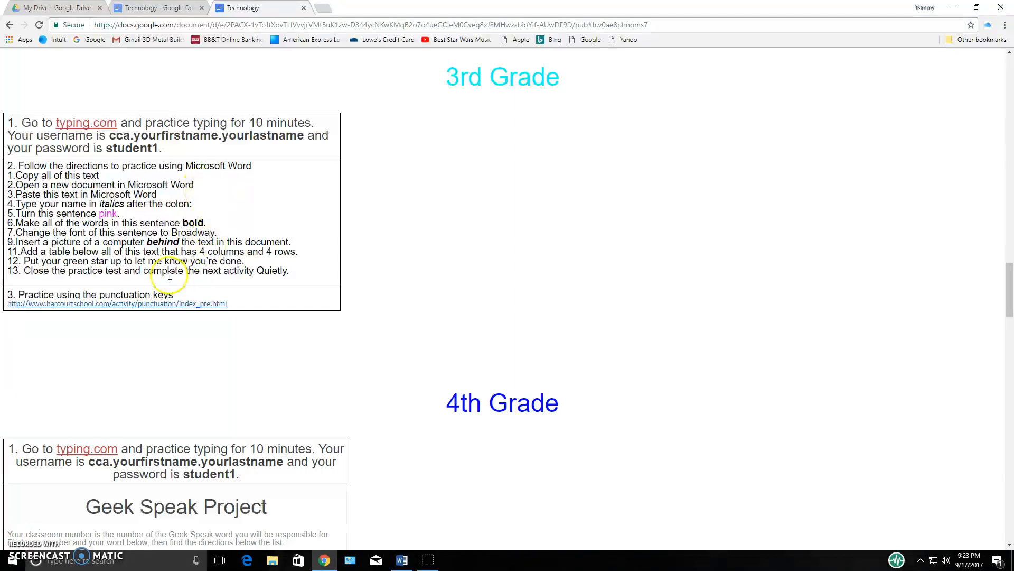
# Switch to Word 2016 and create a new blank document, ready for text on its first line
pyautogui.click(12, 561)
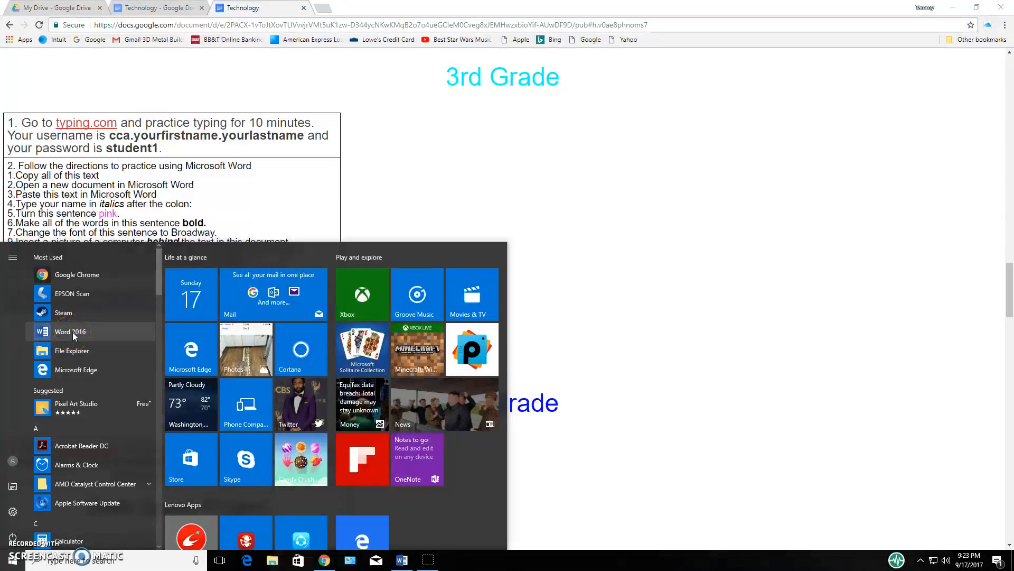
pyautogui.click(72, 332)
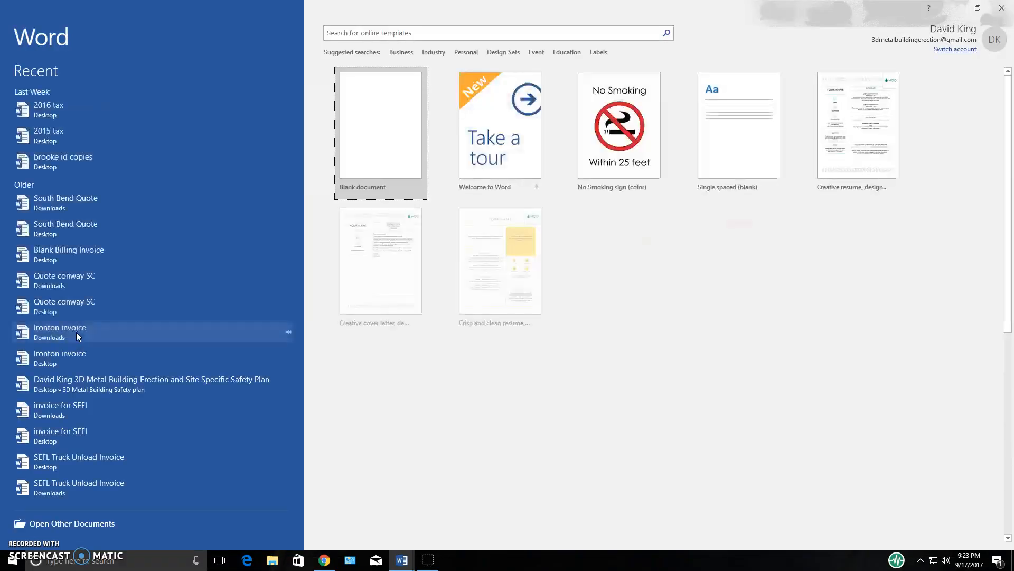
pyautogui.click(374, 149)
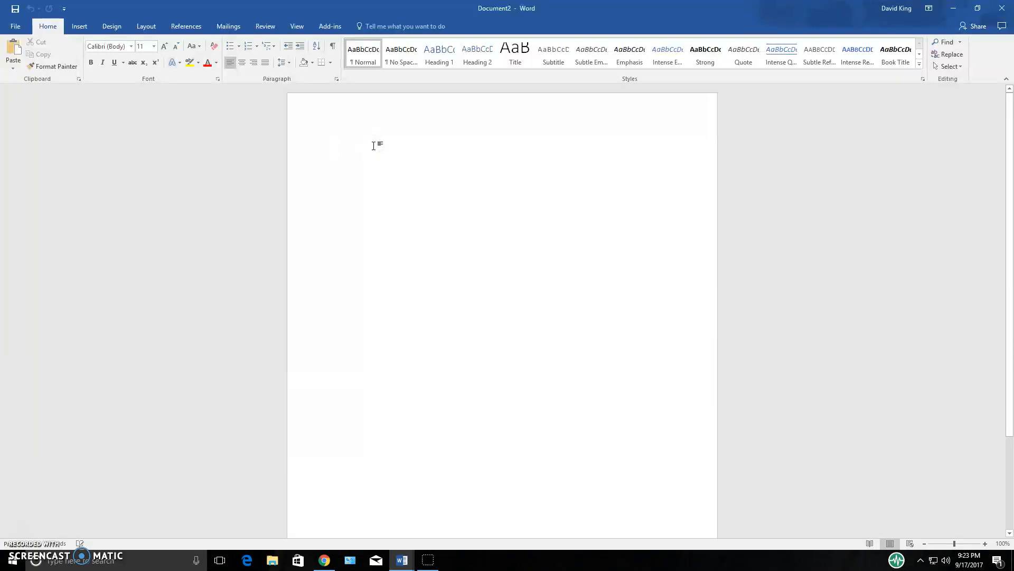
pyautogui.click(374, 153)
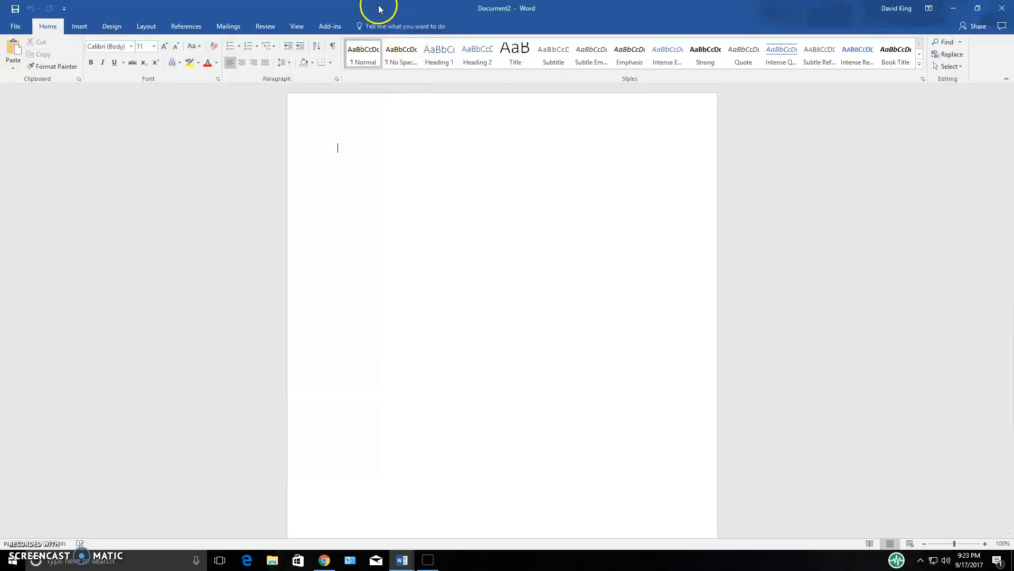
# Arrange the blank Word document side by side with the Technology page in Chrome, and return Word to full screen
pyautogui.moveTo(376, 9); pyautogui.dragTo(1010, 55)
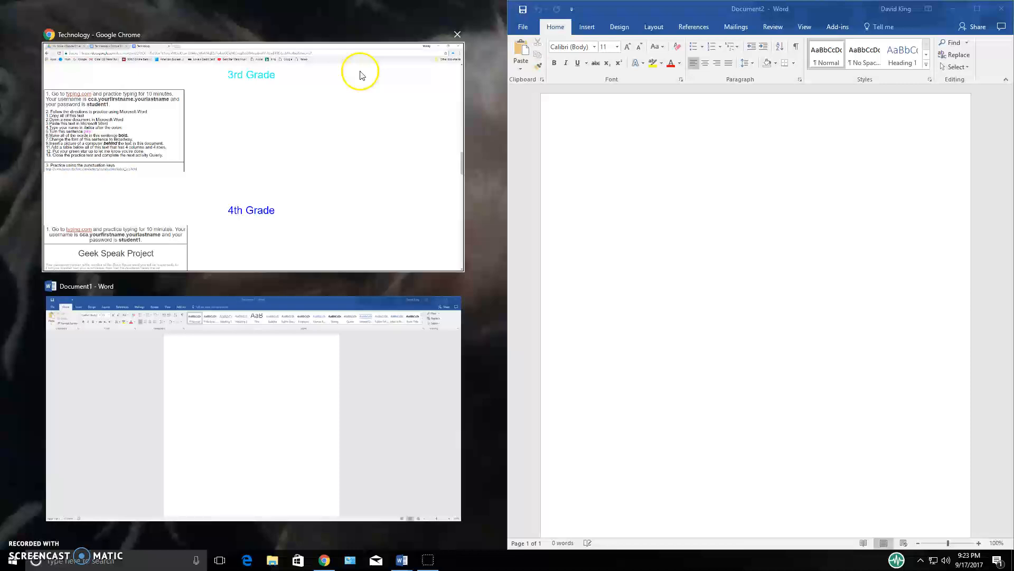
pyautogui.click(359, 127)
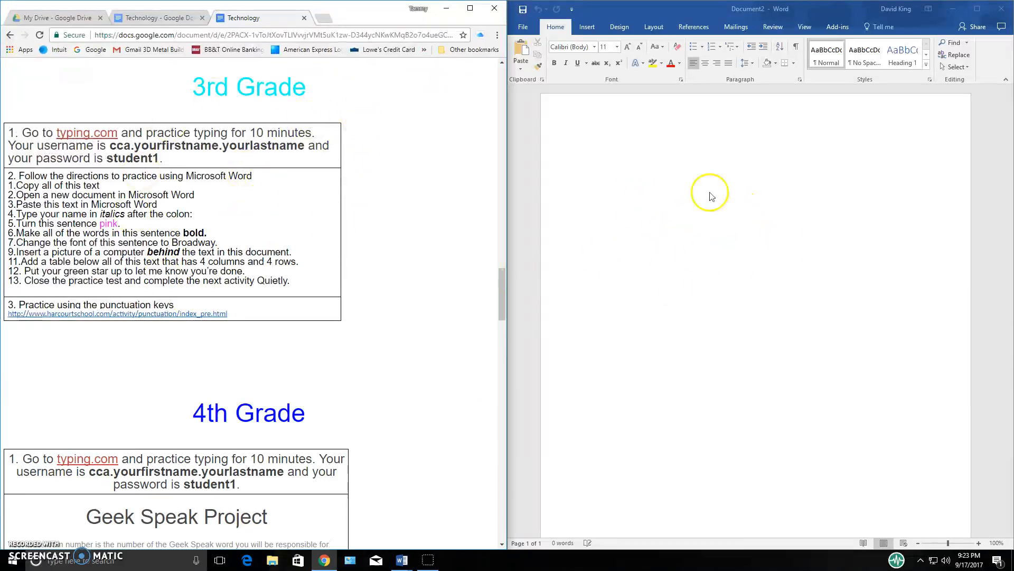
pyautogui.click(977, 9)
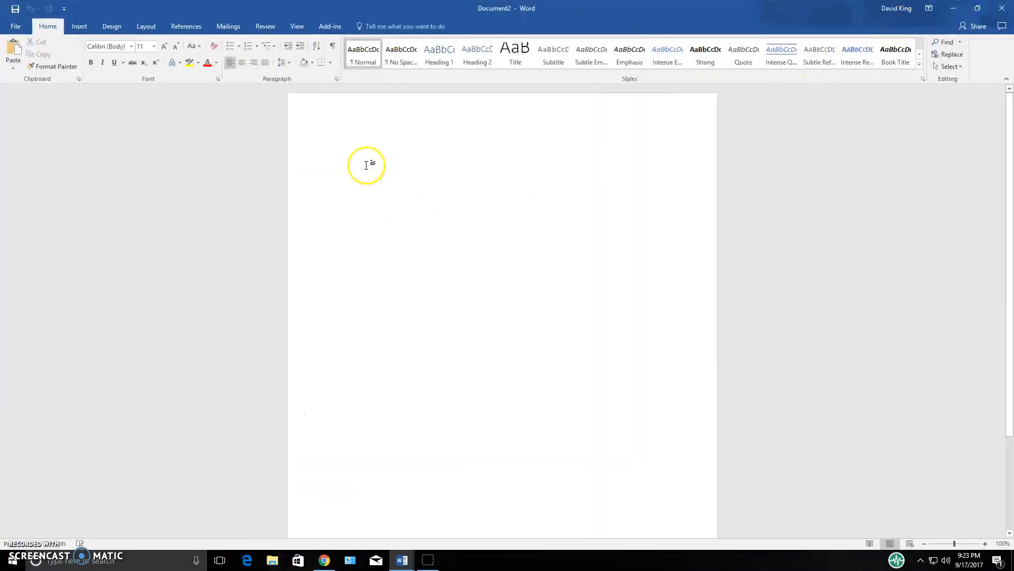
# Try pasting the copied directions normally and with Keep Source Formatting, undoing each paste
pyautogui.click(15, 49)
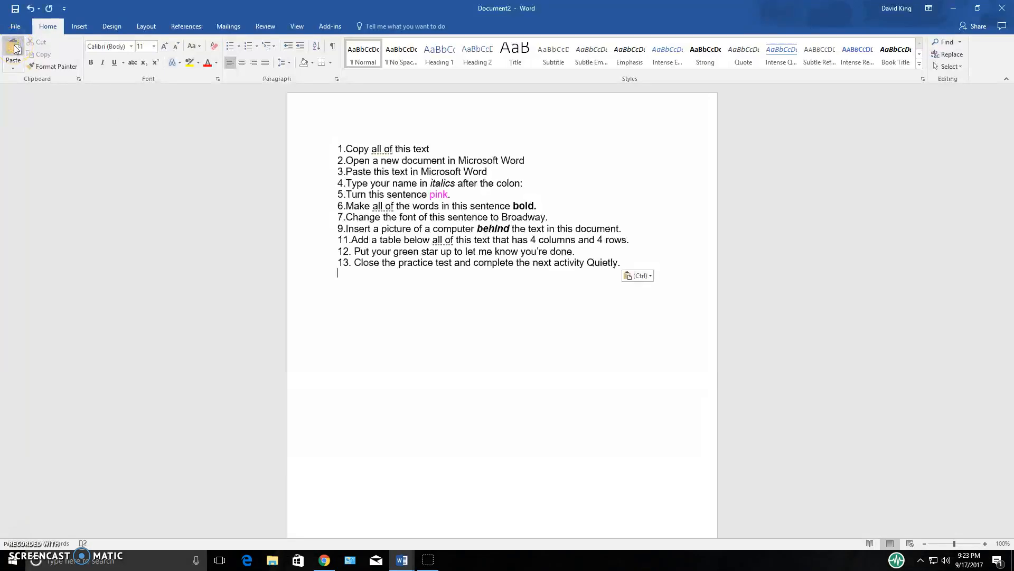
pyautogui.click(30, 8)
pyautogui.click(315, 151)
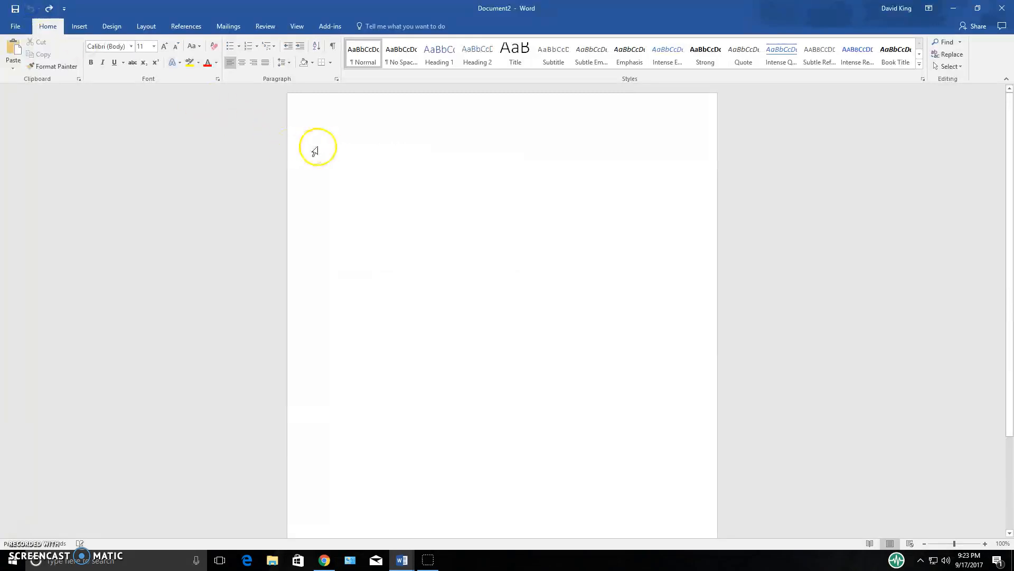
pyautogui.rightClick(347, 146)
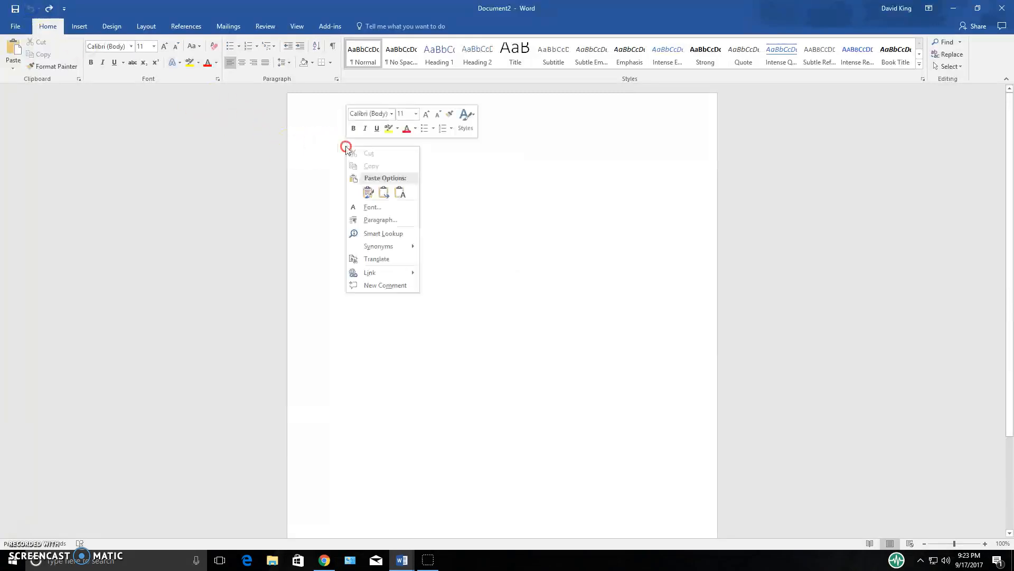
pyautogui.click(369, 193)
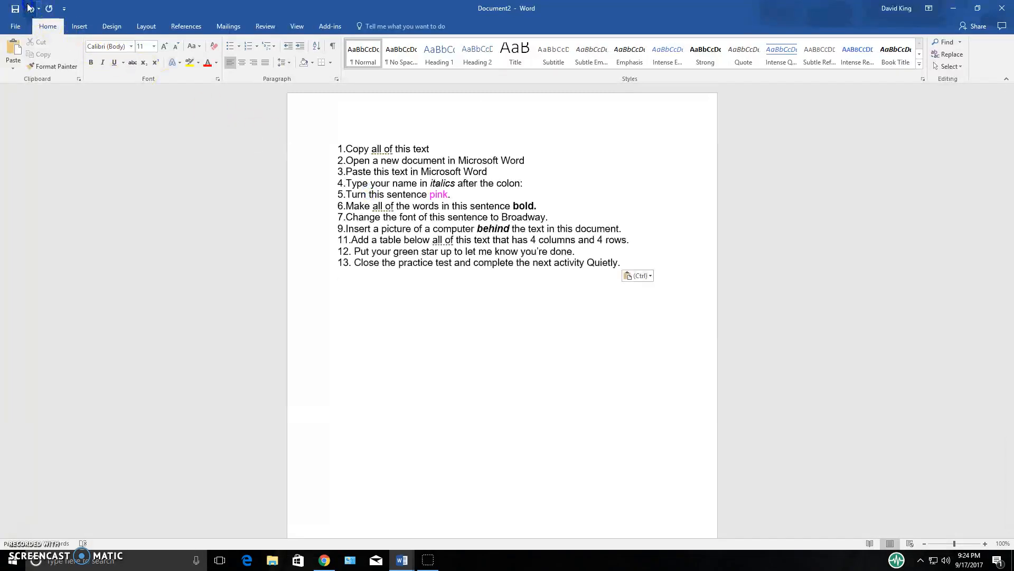
pyautogui.click(29, 8)
# Paste the copied directions into the blank document
pyautogui.write('1.Copy all of this text 2.Open a new document in Microsoft Word 3.Paste this text in Microsoft Word 4.Type your name in italics after the colon: 5.Turn this sentence pink. 6.Make all of the words in this sentence bold. 7.Change the font of this sentence to Broadway. 9.Insert a picture of a computer behind the text in this document. 11.Add a table below all of this text that has 4 columns and 4 rows. 12. Put your green star up to let me know you’re done. 13. Close the practice test and complete the next activity Quietly.')
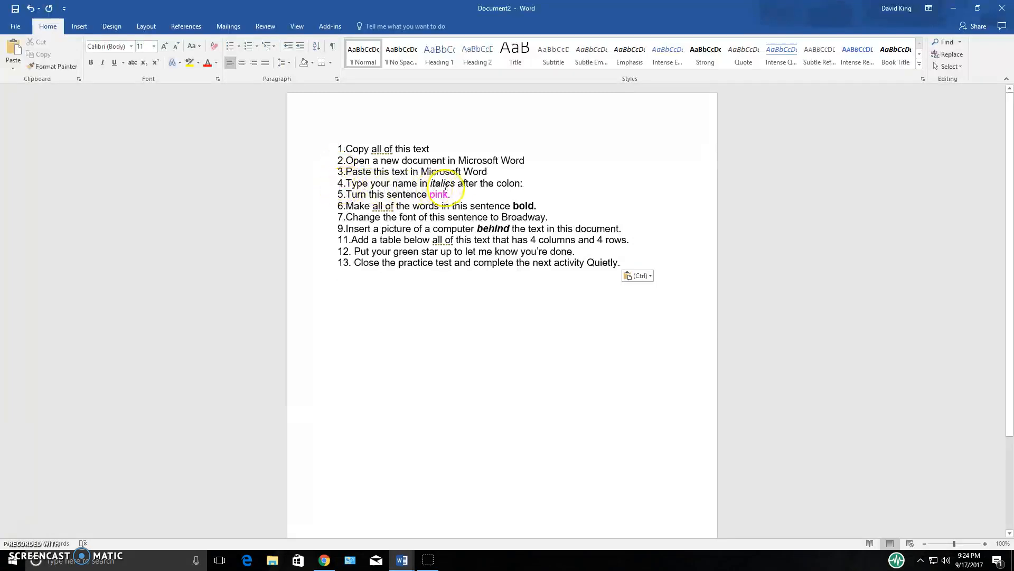
# Add the teacher's name in italics after the colon at the end of line 4
pyautogui.click(519, 183)
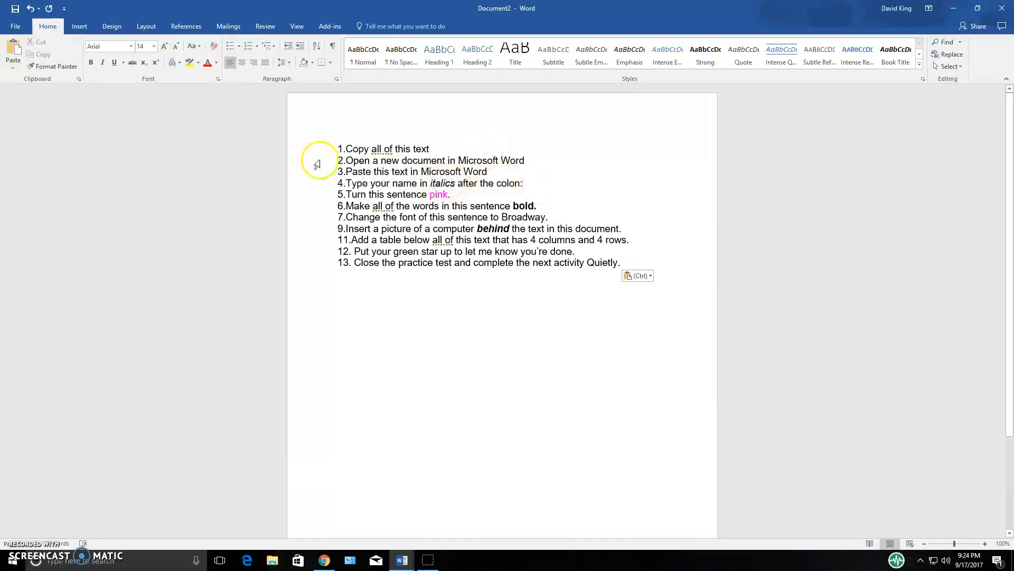
pyautogui.click(103, 63)
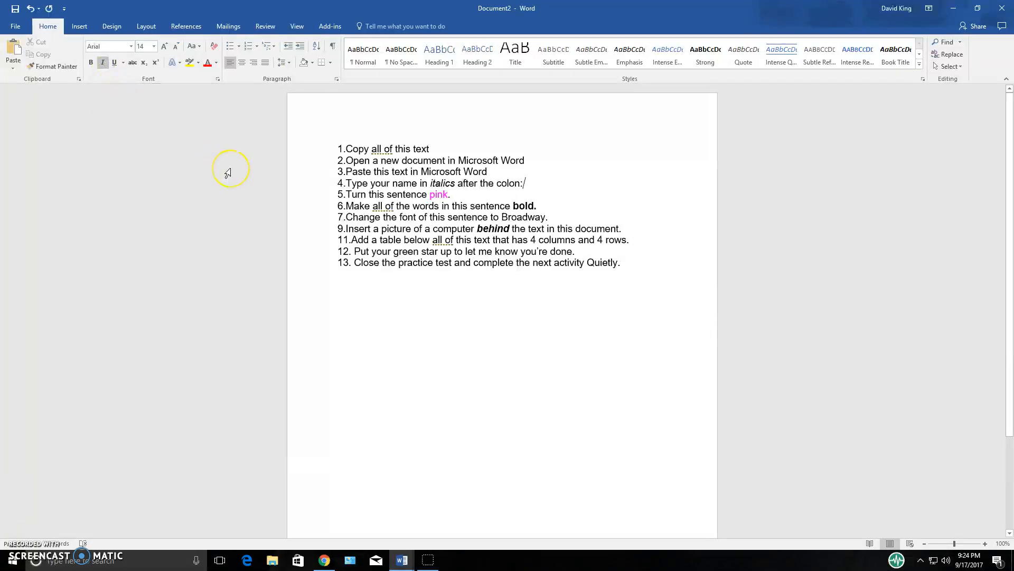
pyautogui.write('Ms.King')
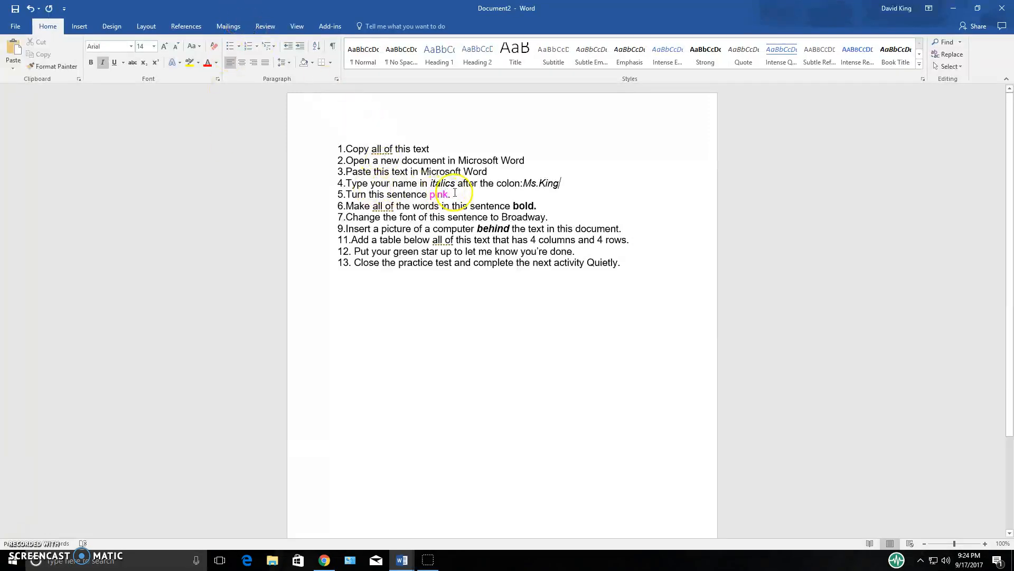
# Change the font color of the line 5 sentence "Turn this sentence pink." to bright pink from the standard color hexagon
pyautogui.moveTo(443, 196); pyautogui.dragTo(363, 201)
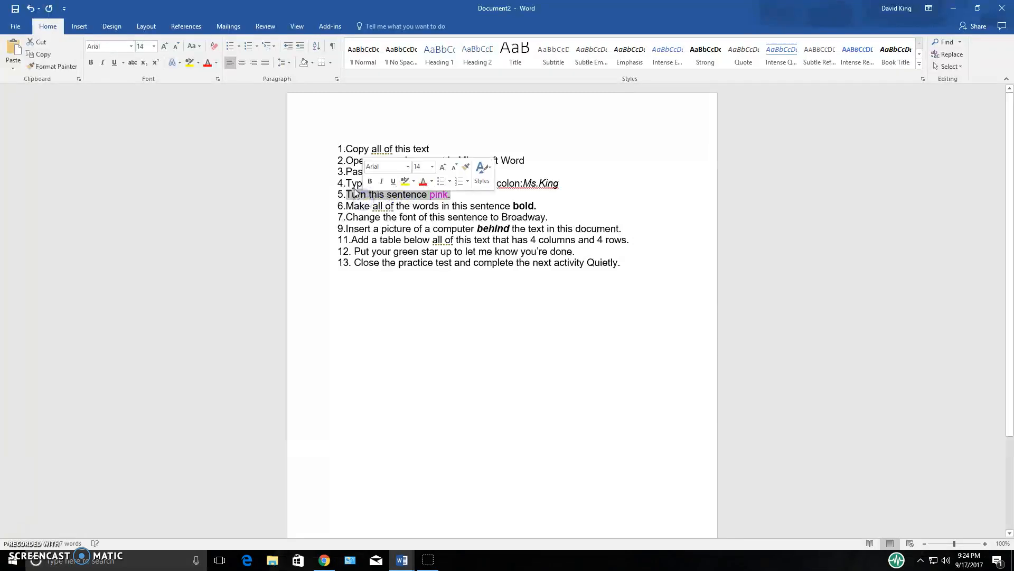
pyautogui.click(217, 63)
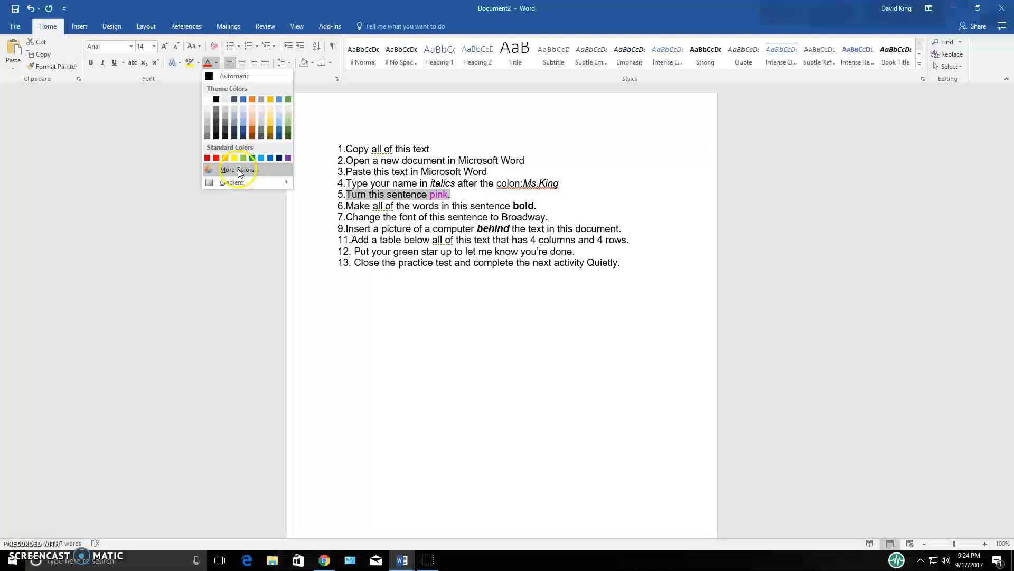
pyautogui.click(252, 170)
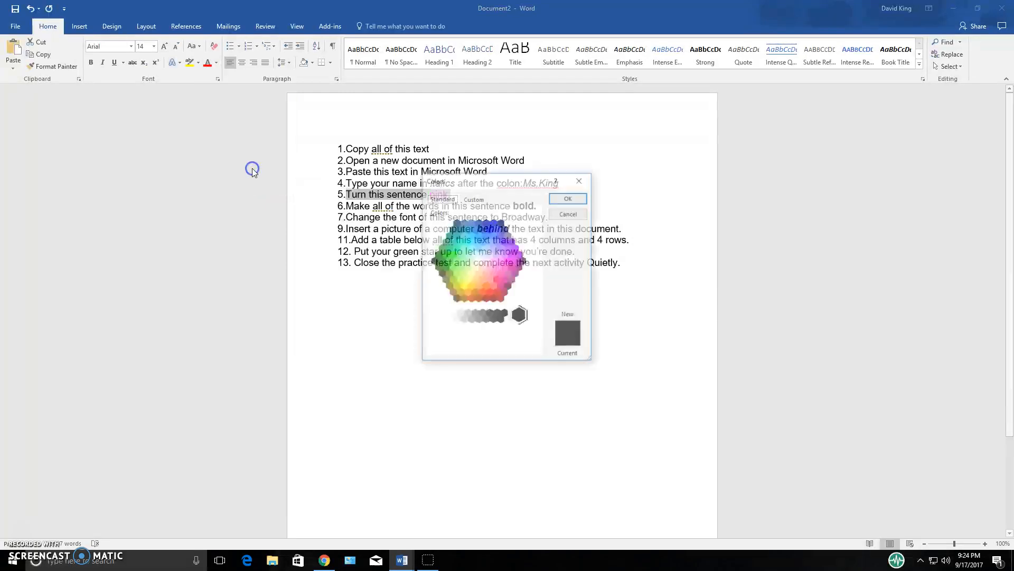
pyautogui.click(508, 262)
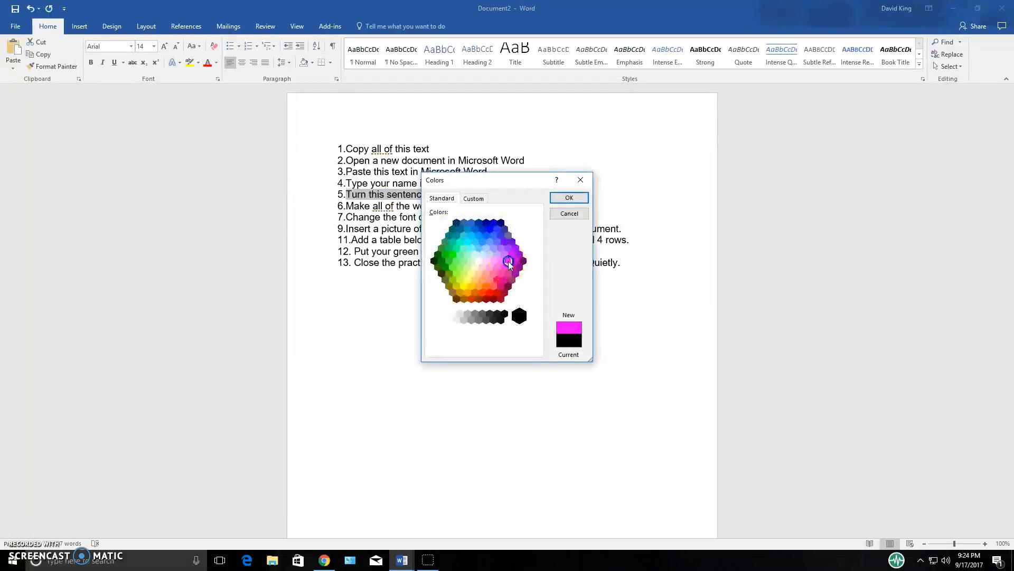
pyautogui.click(565, 203)
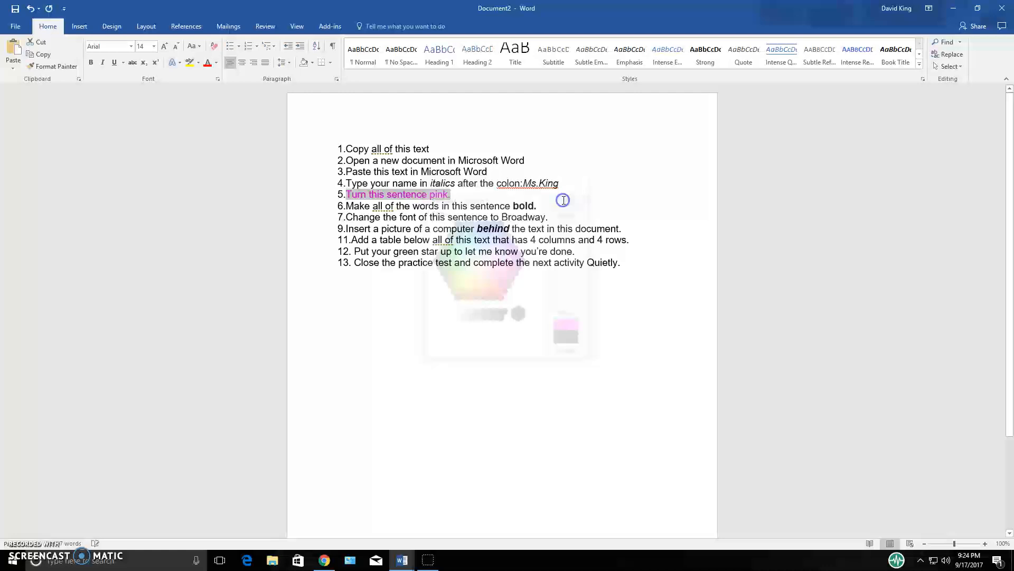
pyautogui.click(475, 195)
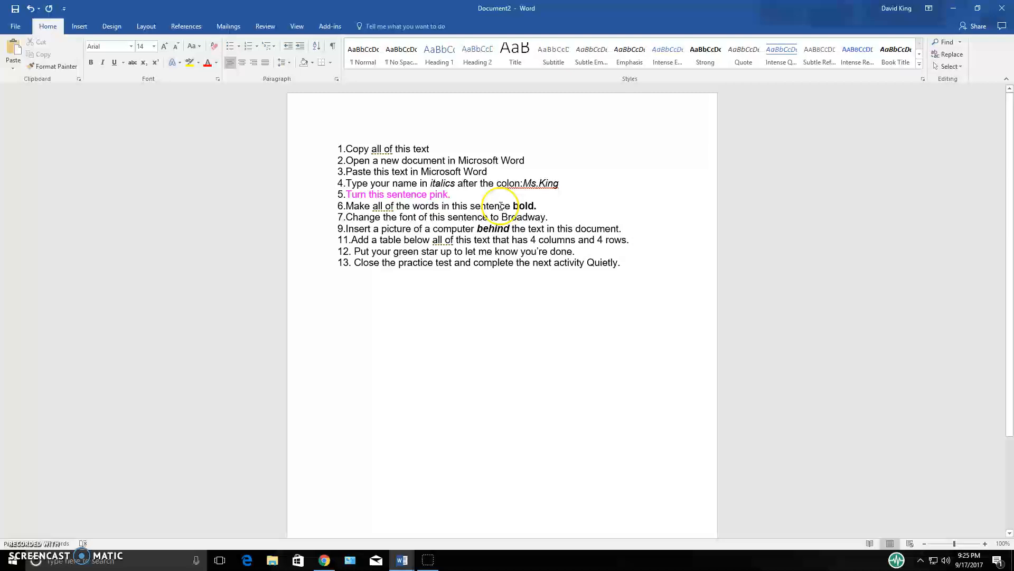
# Make the whole line 6 sentence "Make all of the words in this sentence bold." bold
pyautogui.moveTo(520, 206); pyautogui.dragTo(355, 212)
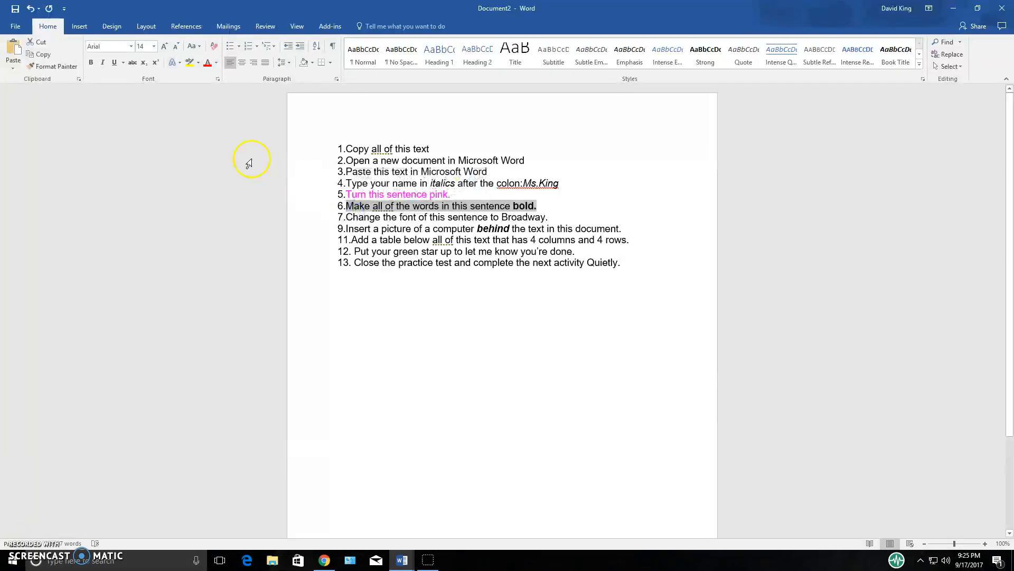
pyautogui.click(91, 63)
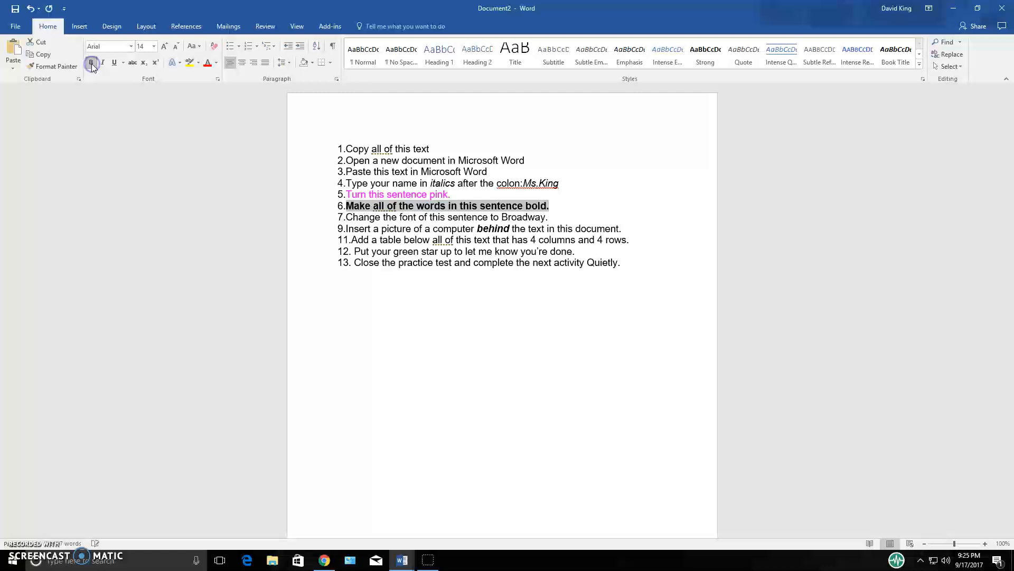
pyautogui.click(560, 217)
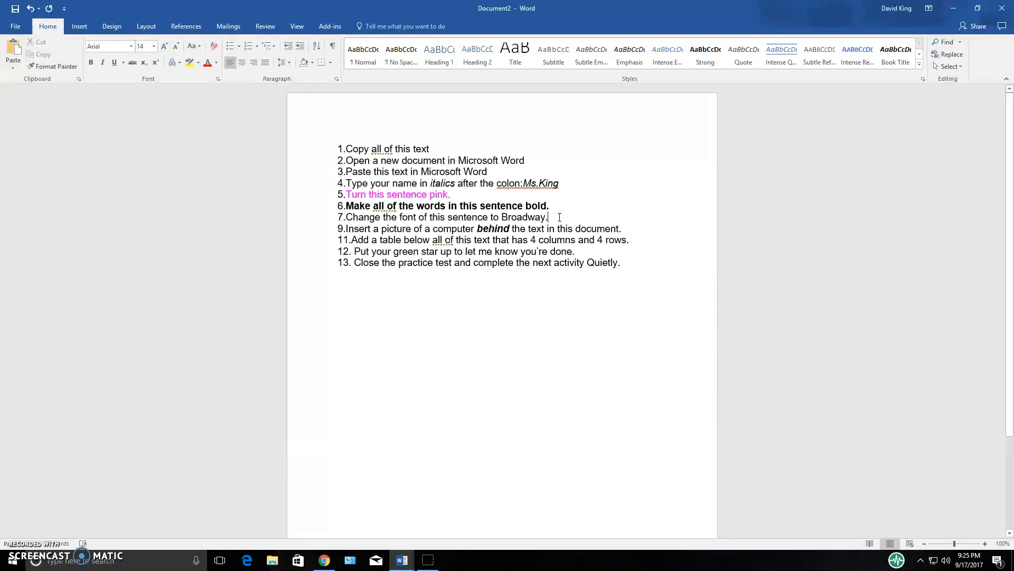
# Change the font of the line 7 sentence "Change the font of this sentence to Broadway." to Broadway
pyautogui.moveTo(552, 217); pyautogui.dragTo(347, 217)
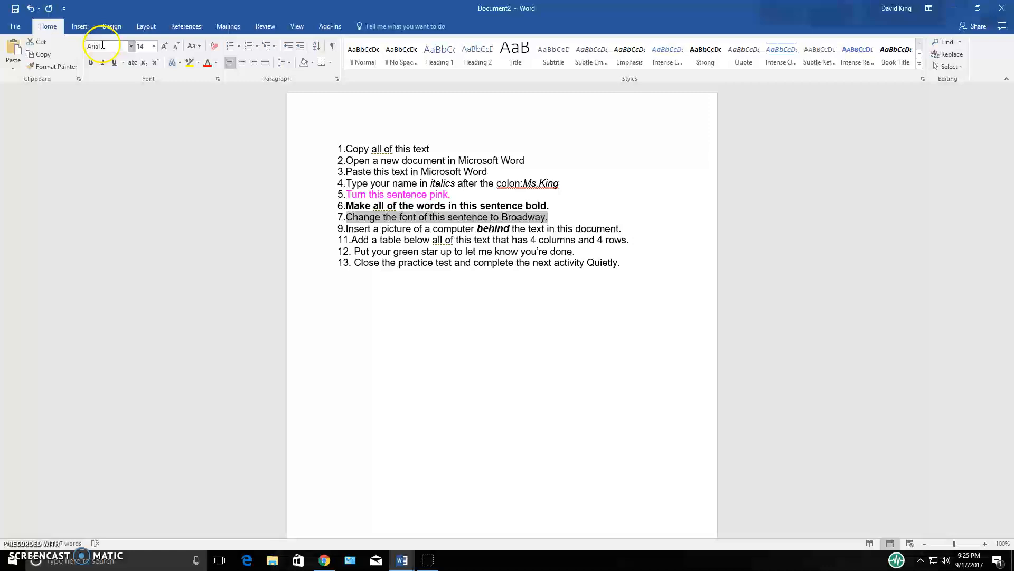
pyautogui.click(132, 46)
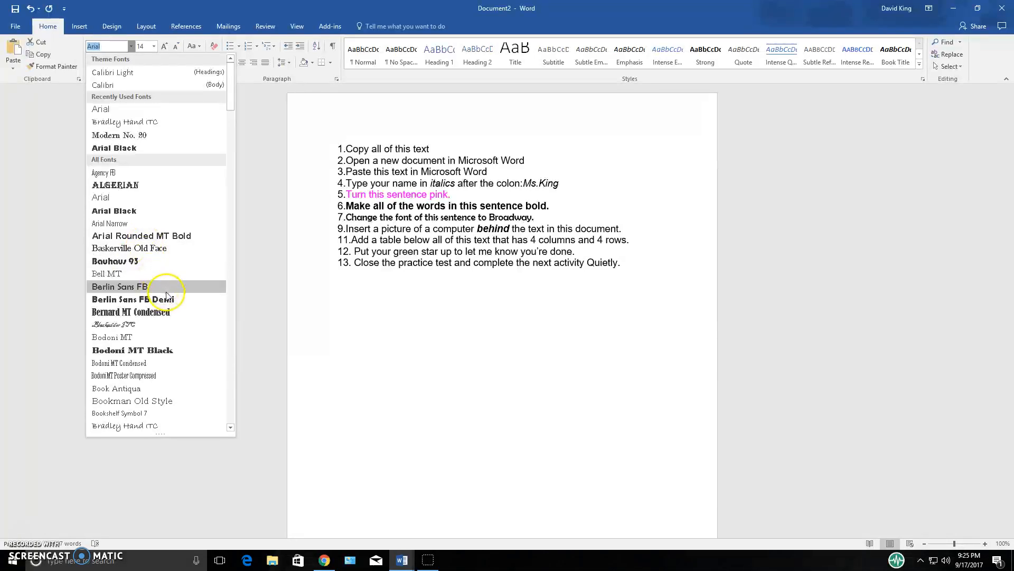
pyautogui.scroll(-1, 167, 295)
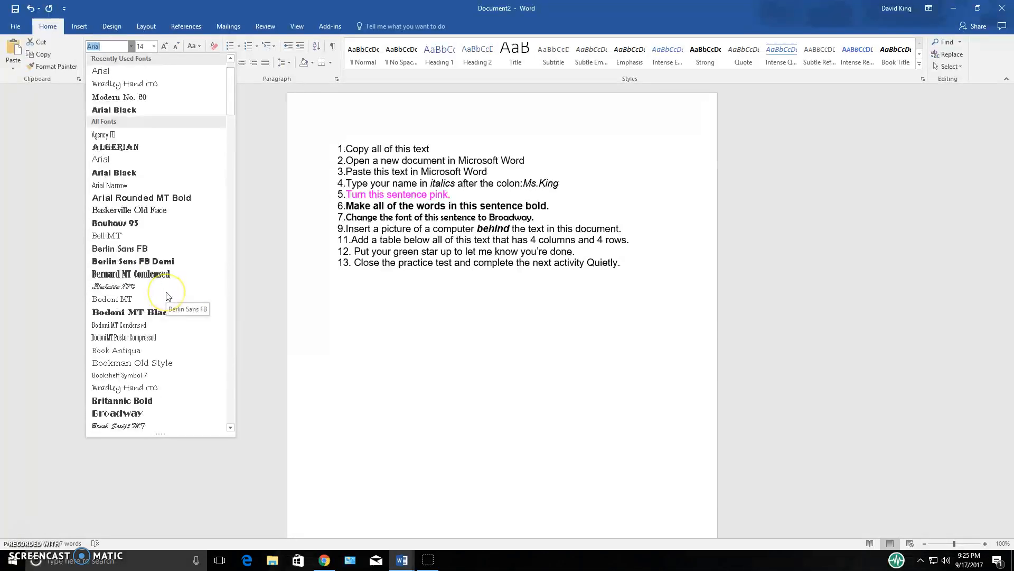
pyautogui.click(139, 414)
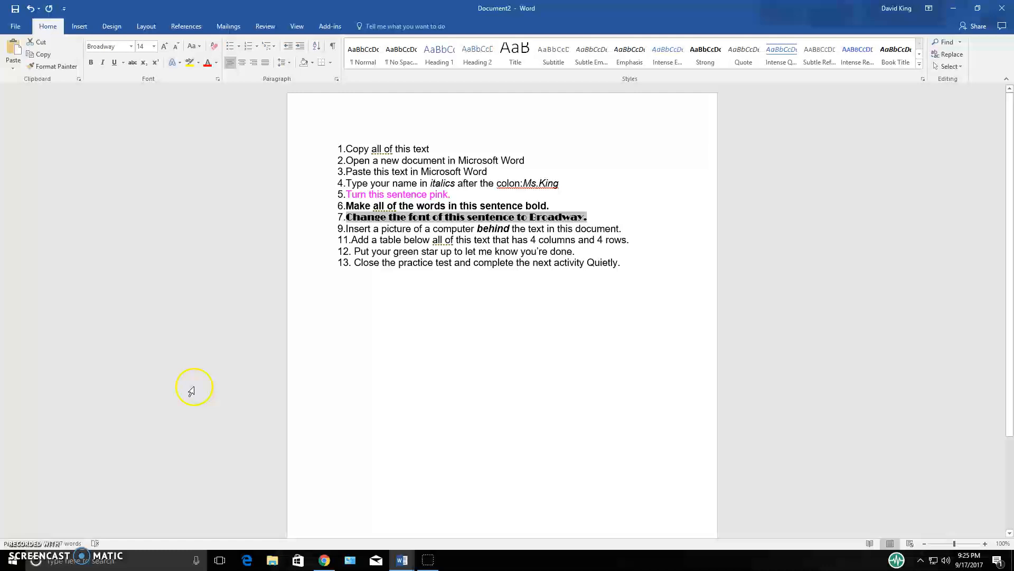
# Search online pictures for "computer" and insert the photo of the white iMac on a black desk after the line 9 sentence
pyautogui.click(620, 229)
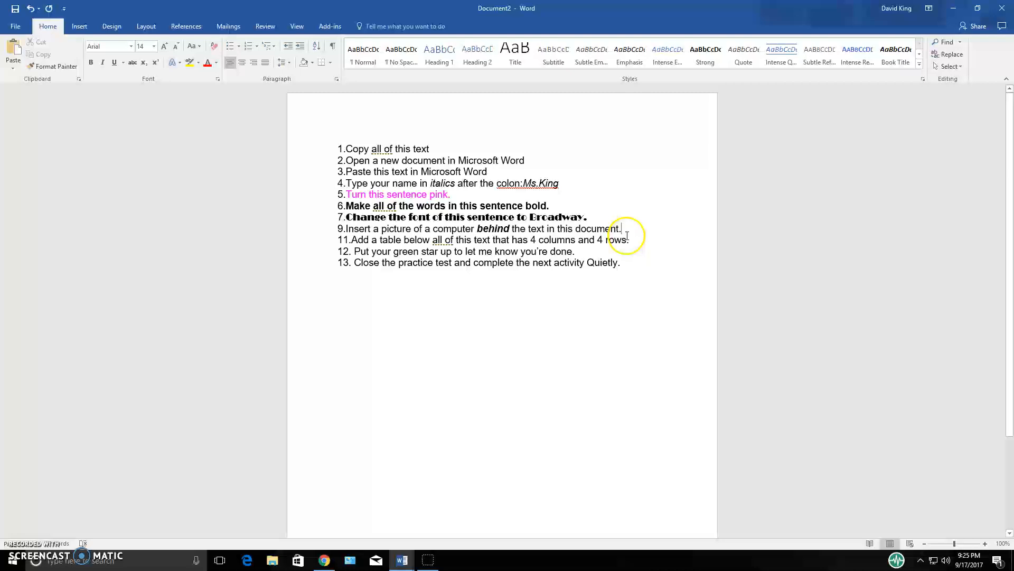
pyautogui.click(80, 27)
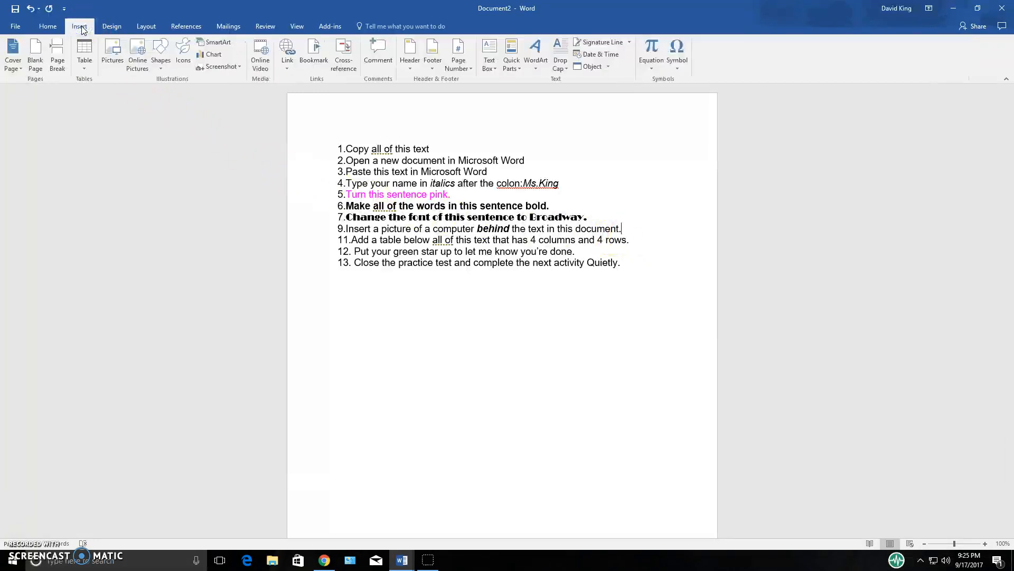
pyautogui.click(138, 56)
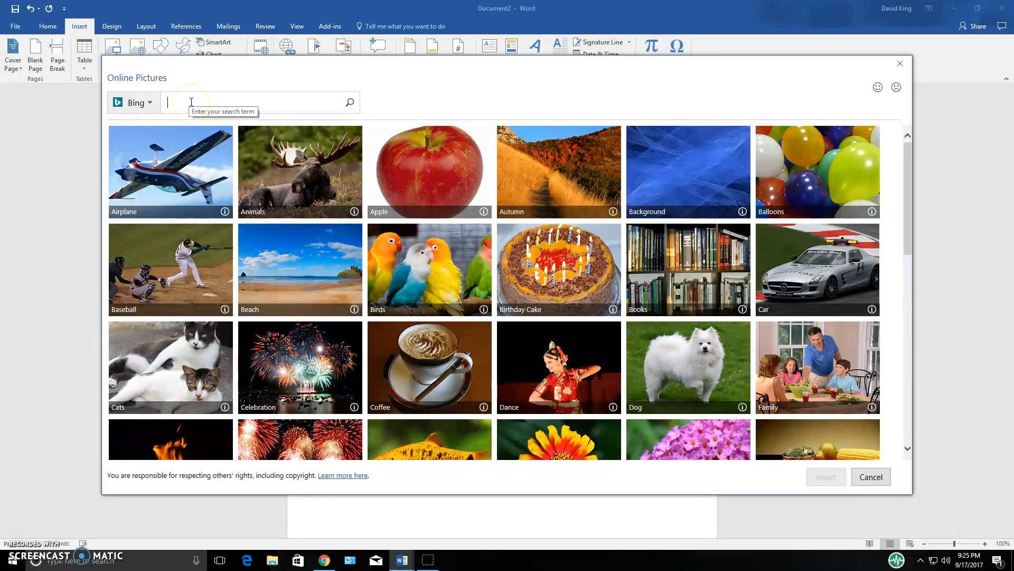
pyautogui.write('v')
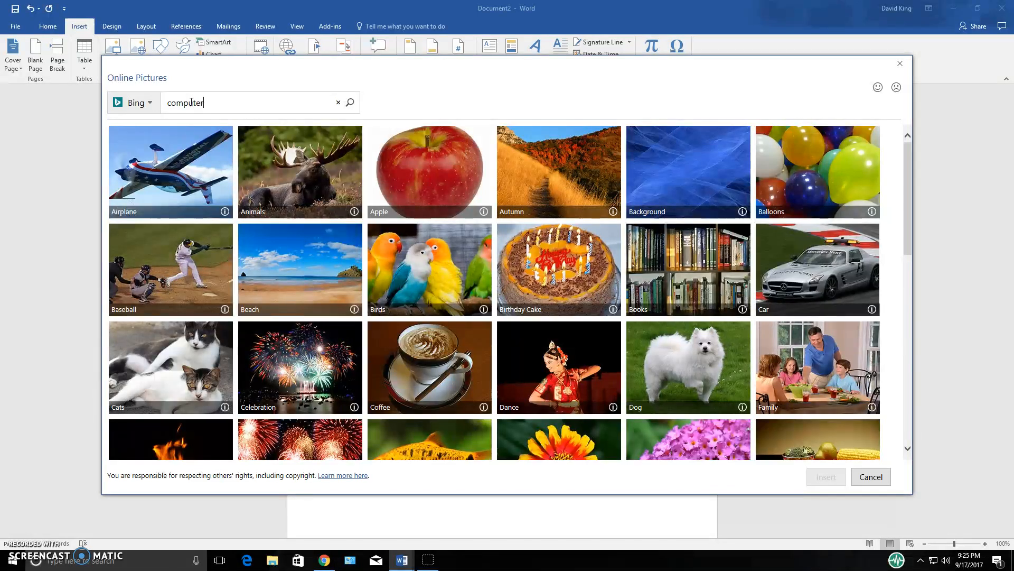
pyautogui.press('Return')
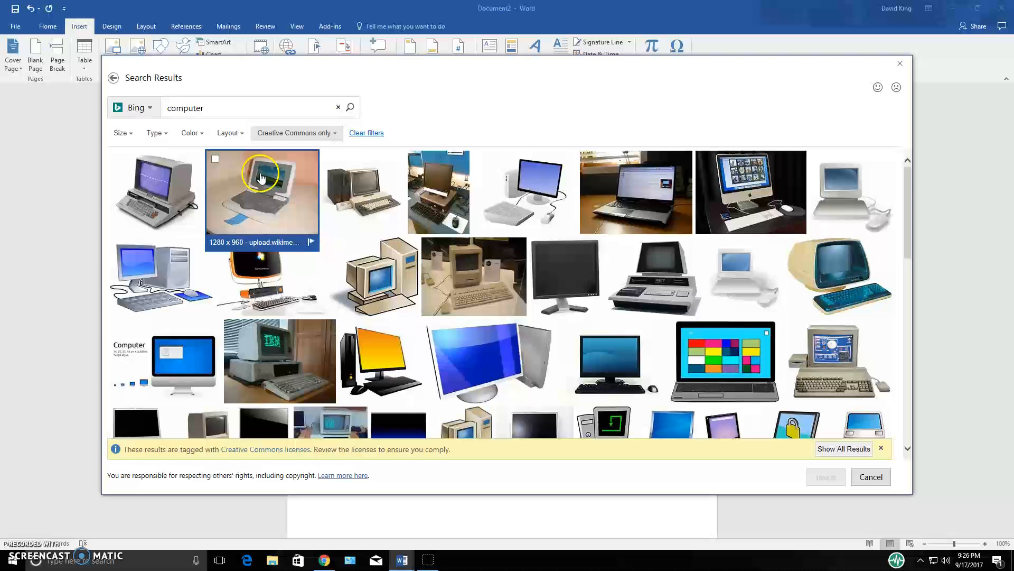
pyautogui.click(735, 197)
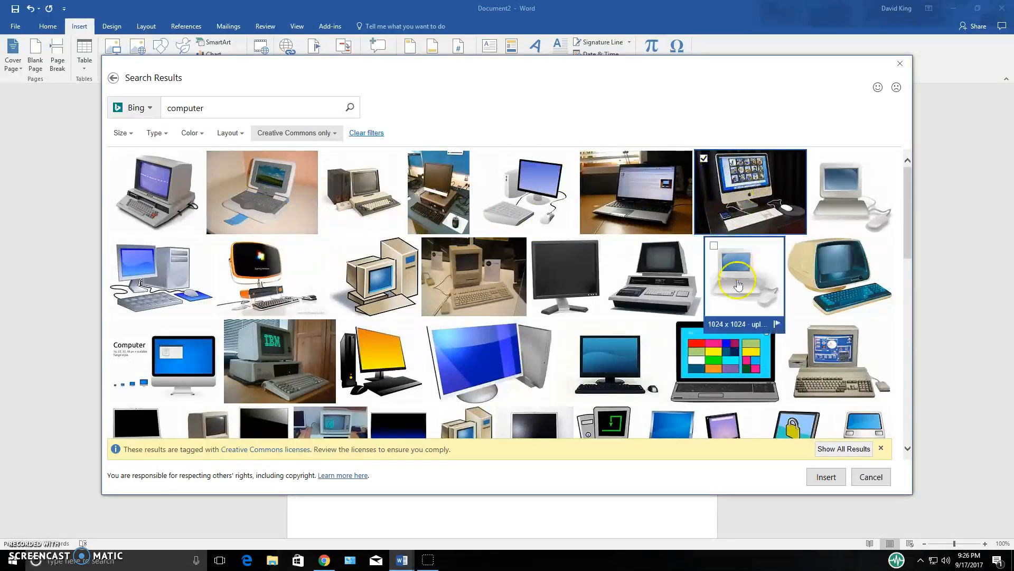
pyautogui.click(826, 479)
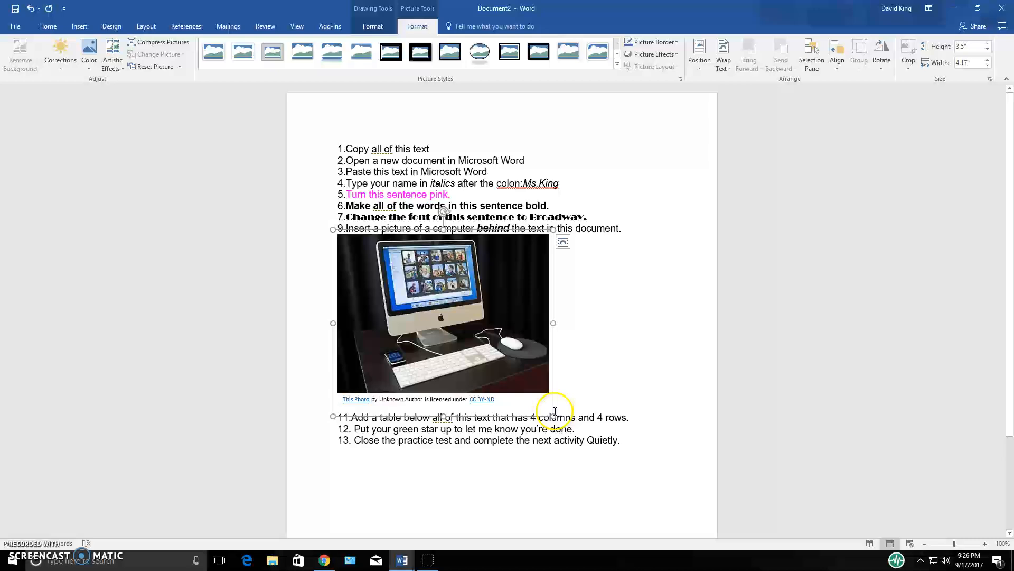
# Set the computer picture's text wrapping to Behind Text and move the picture into the blank area below line 13
pyautogui.click(563, 242)
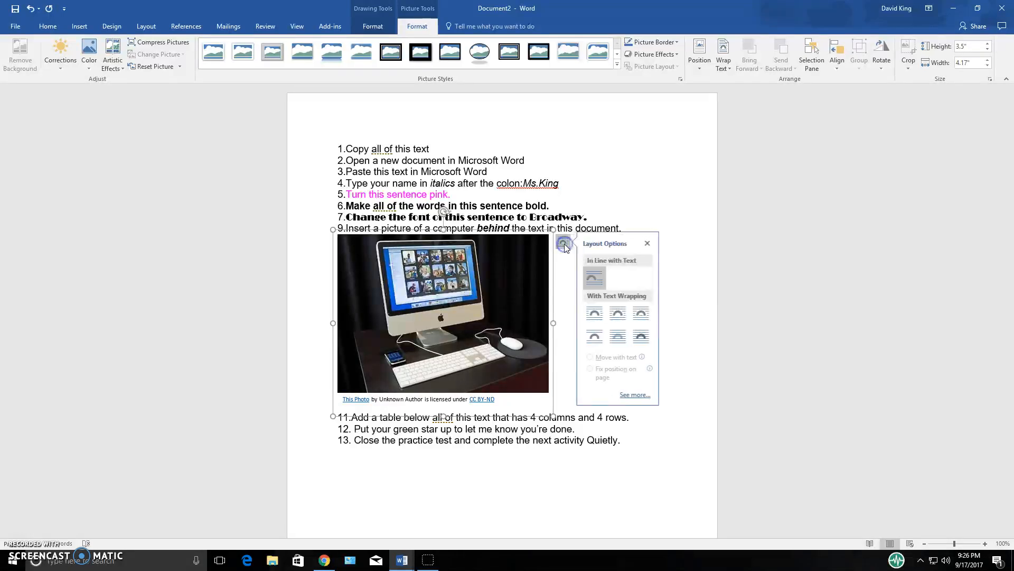
pyautogui.click(619, 335)
pyautogui.moveTo(456, 353); pyautogui.dragTo(461, 261)
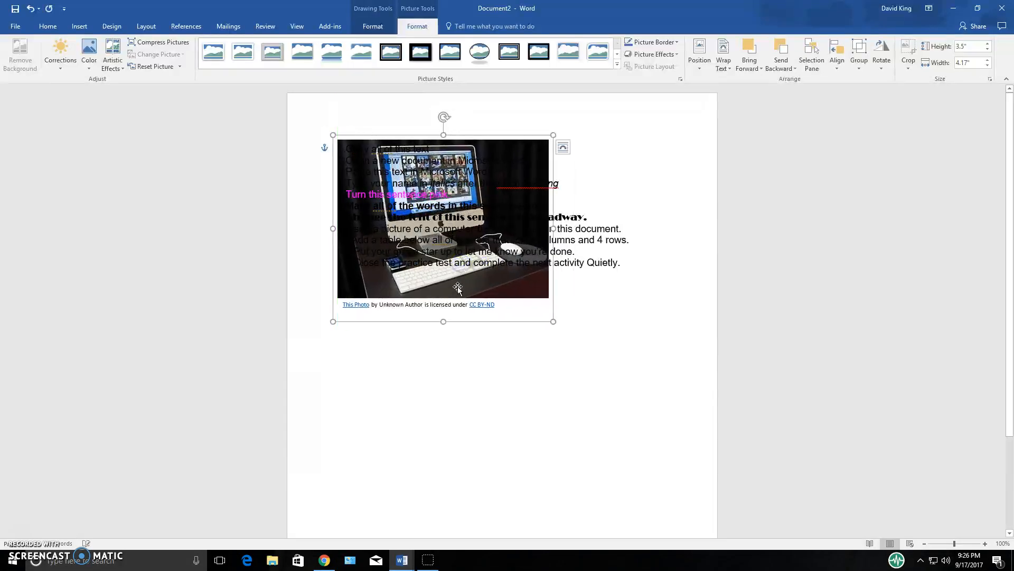
pyautogui.click(724, 66)
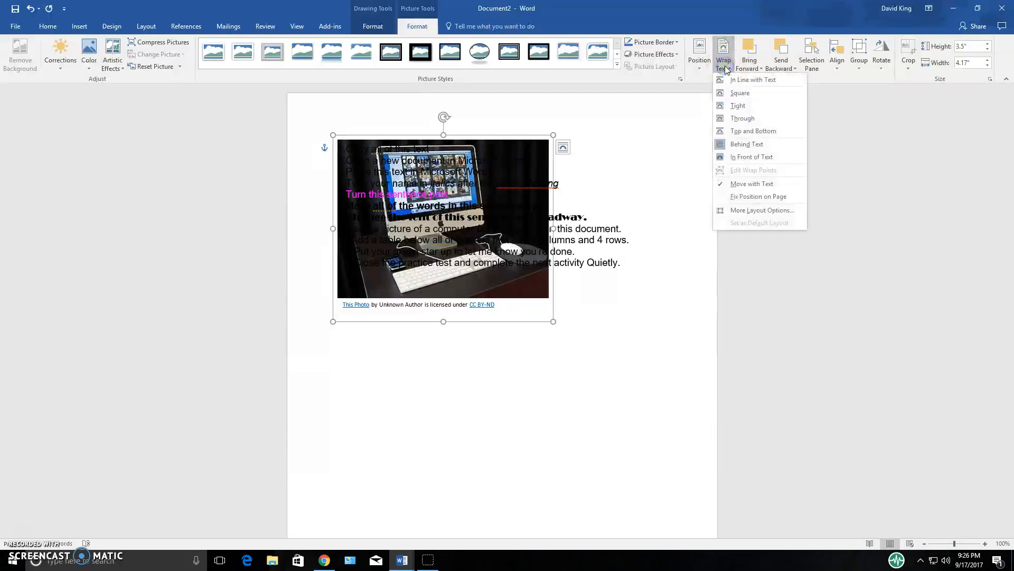
pyautogui.click(742, 145)
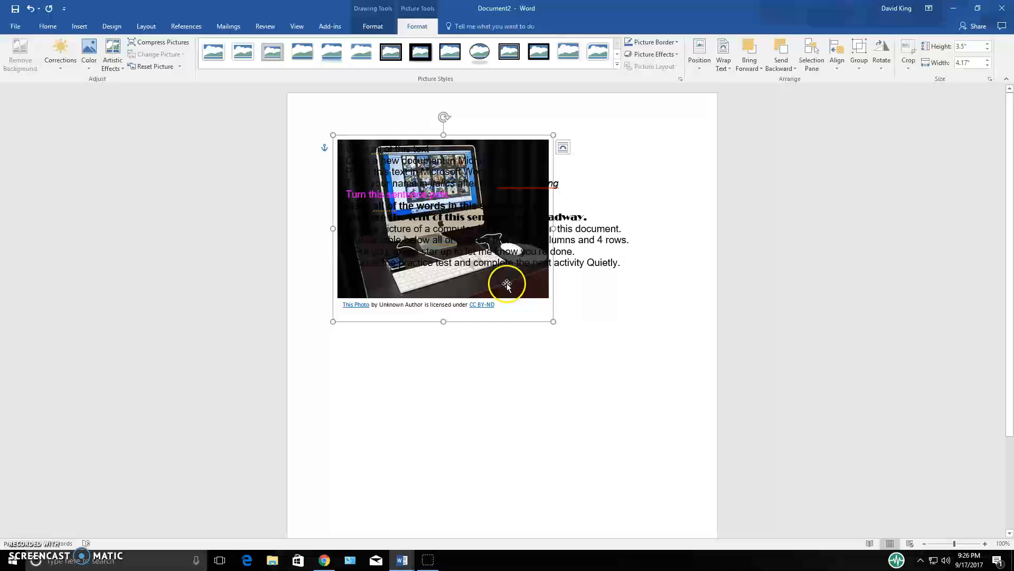
pyautogui.moveTo(523, 285); pyautogui.dragTo(532, 483)
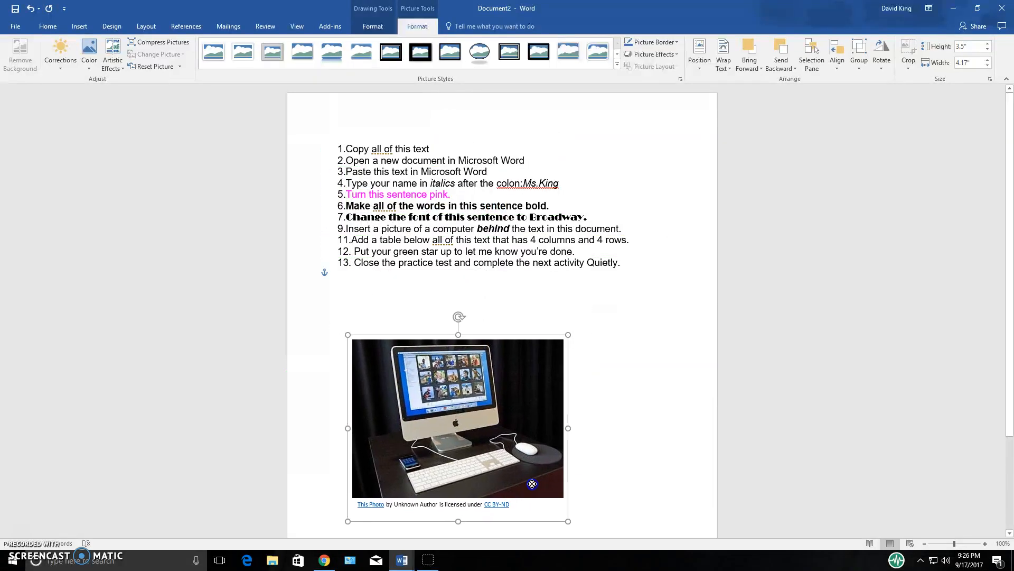
# Add a blank line after line 13 and insert a table with 4 columns and 4 rows there
pyautogui.click(504, 305)
pyautogui.click(468, 263)
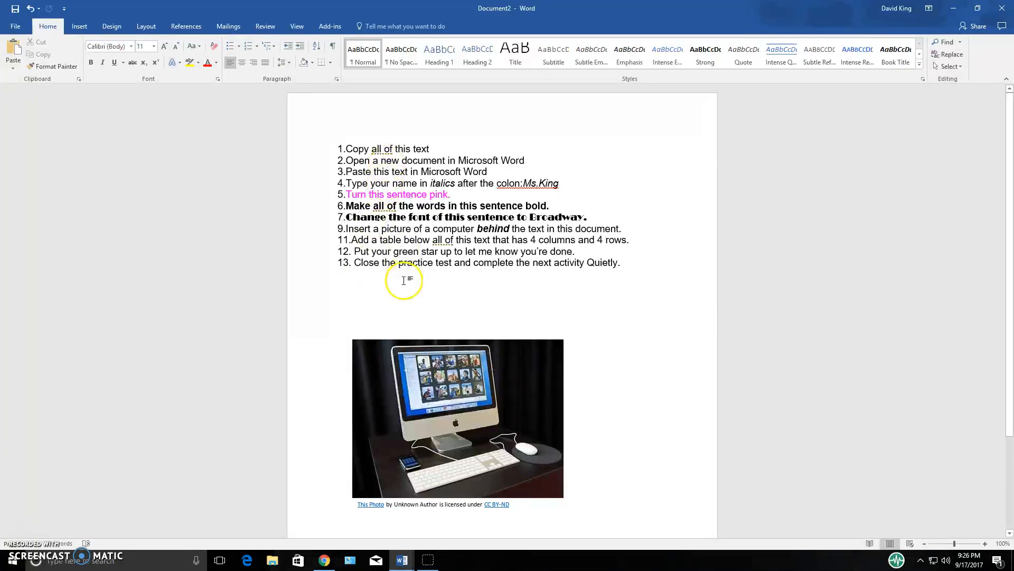
pyautogui.click(631, 264)
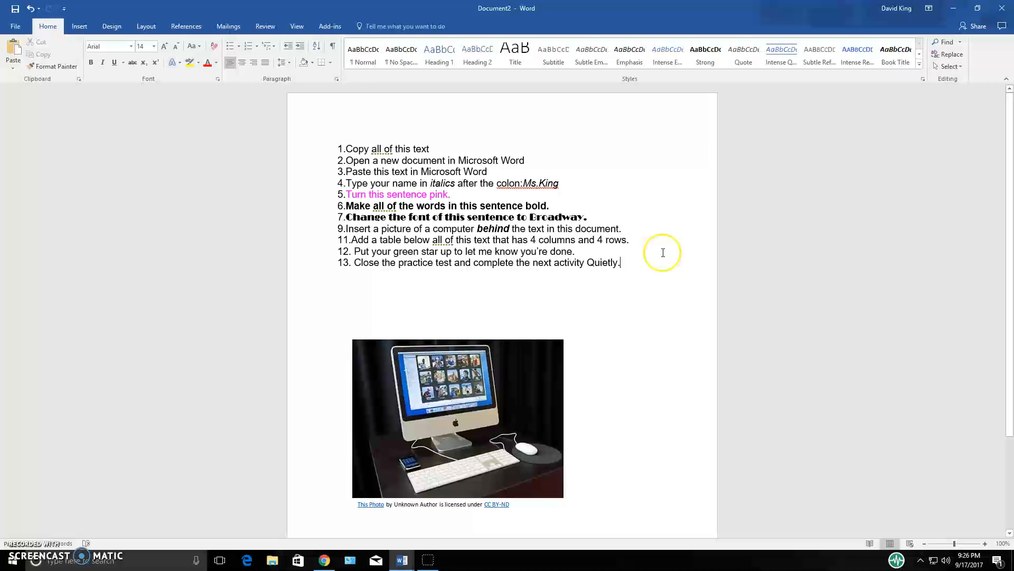
pyautogui.press('Return')
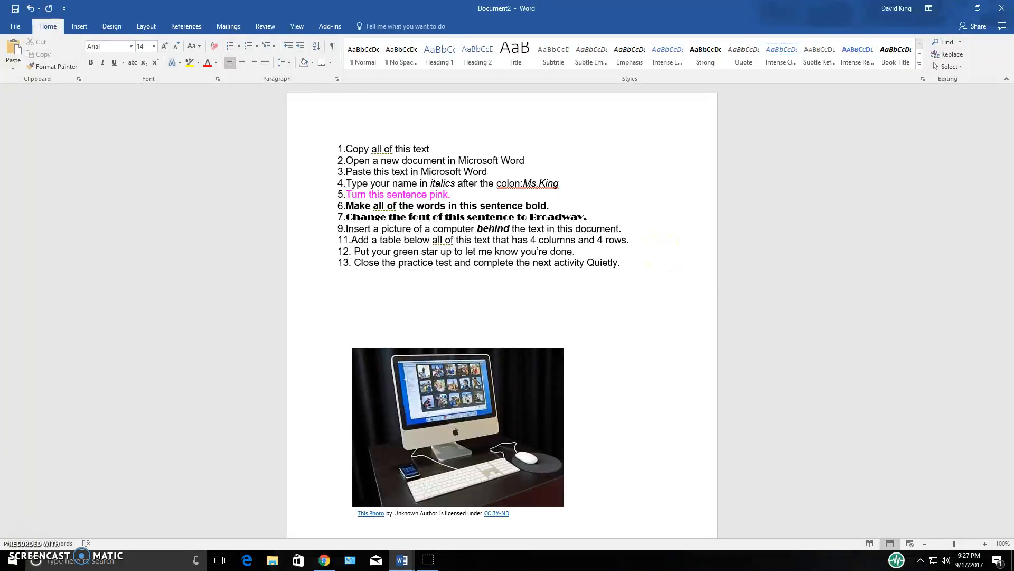
pyautogui.click(344, 273)
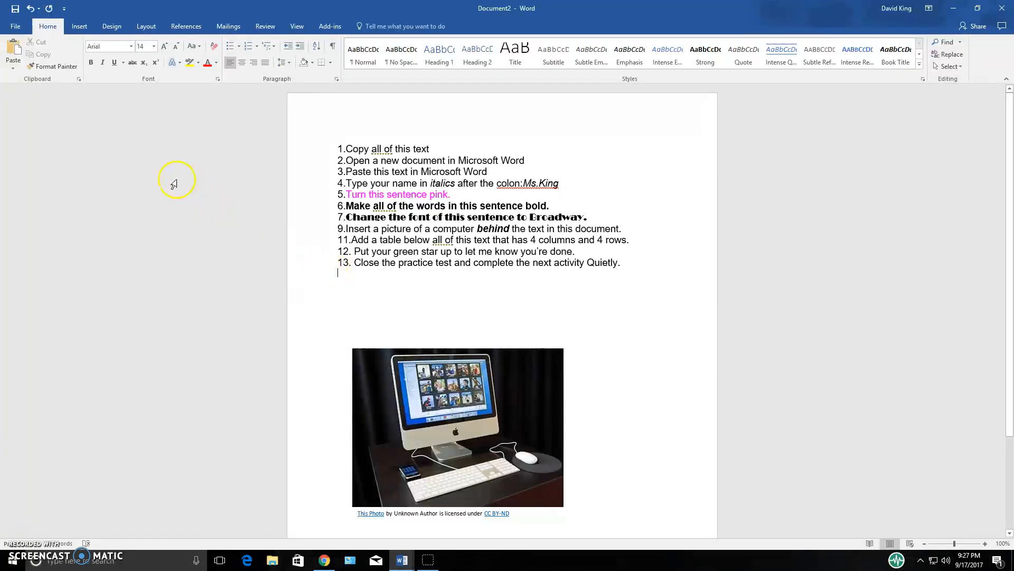
pyautogui.click(80, 26)
pyautogui.click(85, 65)
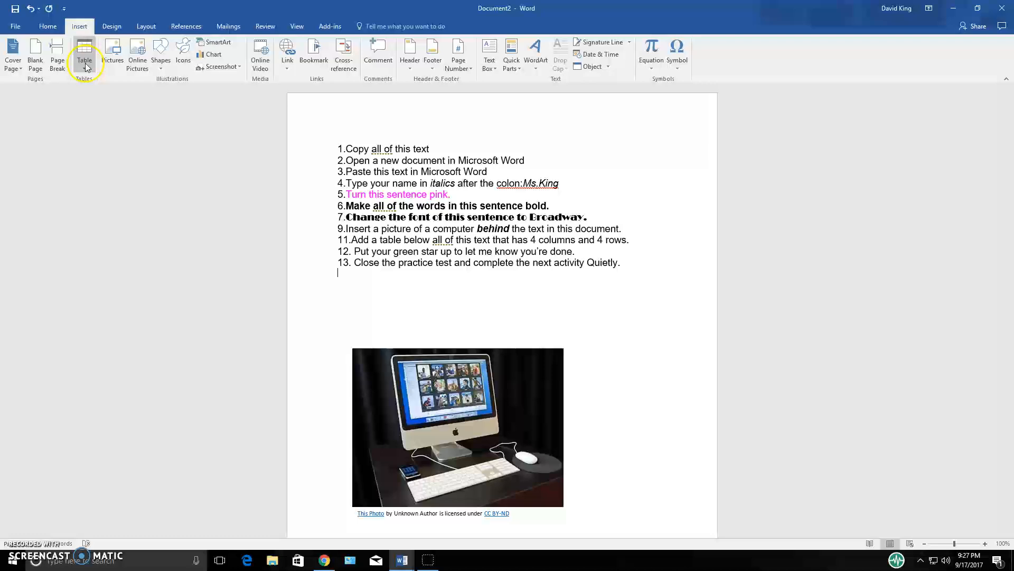
pyautogui.click(87, 69)
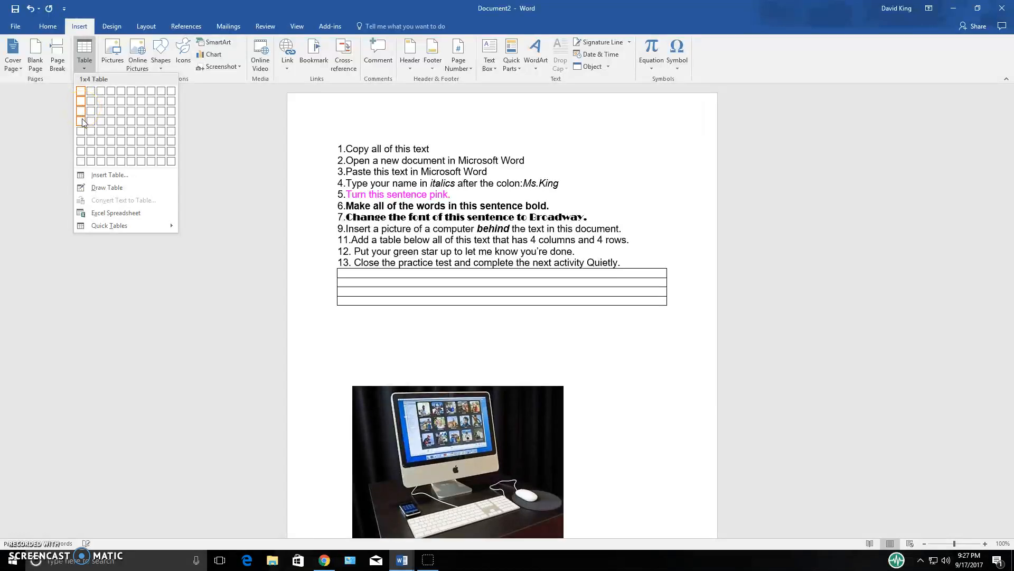
pyautogui.click(83, 97)
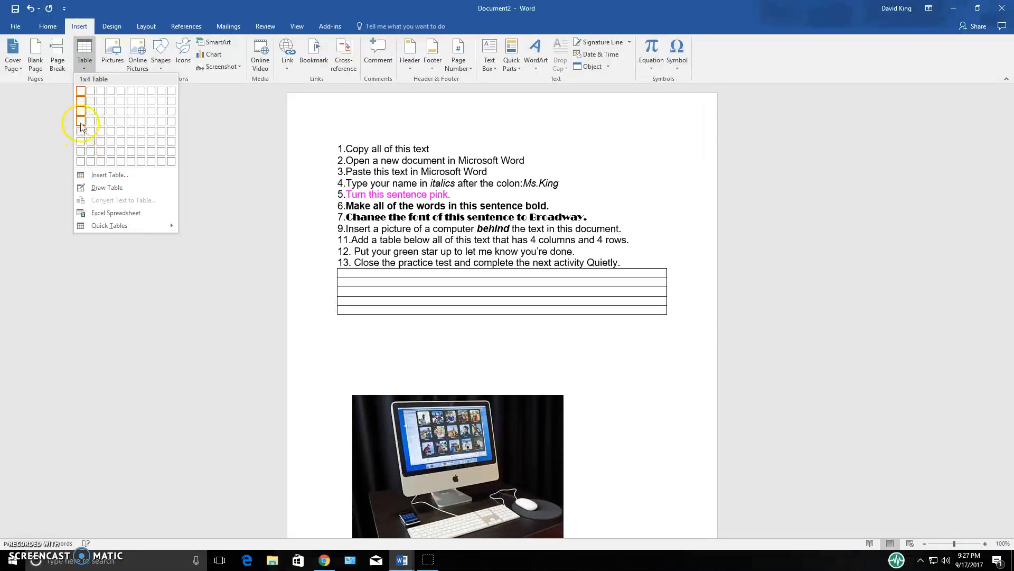
pyautogui.click(112, 123)
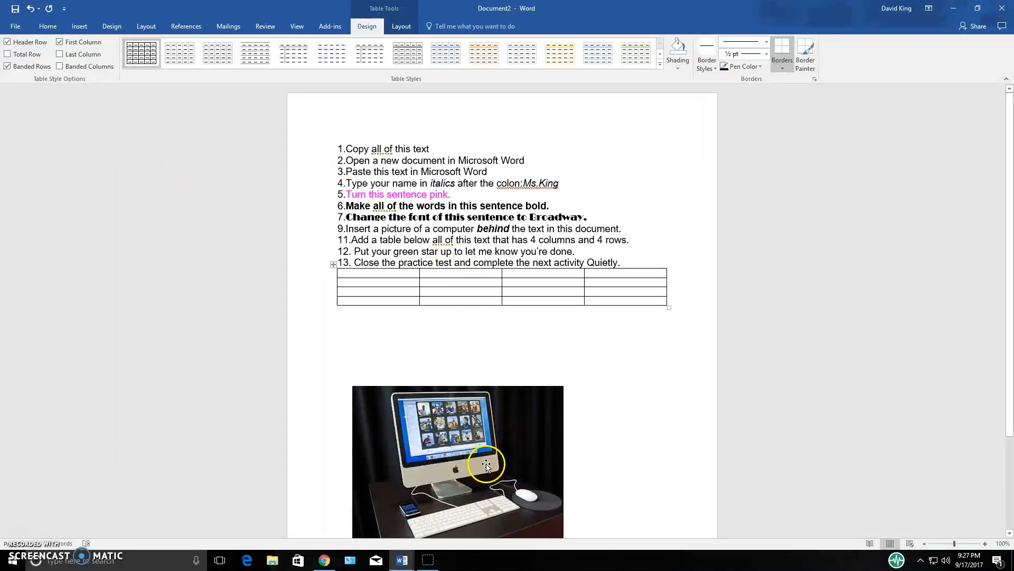
# Move the computer picture up and to the right so it lies partly behind the table's last two columns, then deselect it
pyautogui.moveTo(485, 459); pyautogui.dragTo(615, 368)
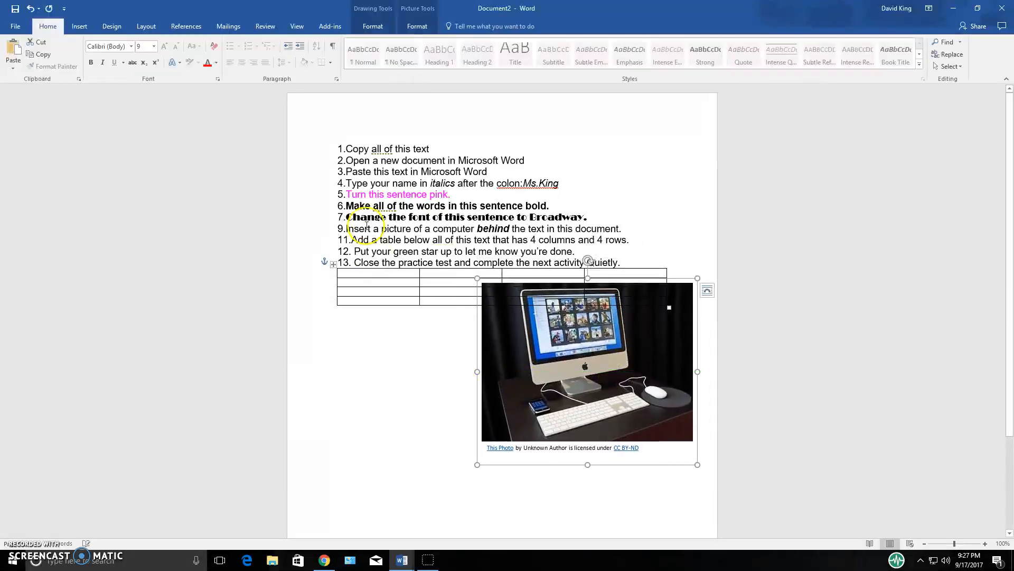
pyautogui.moveTo(358, 250); pyautogui.dragTo(461, 251)
pyautogui.click(633, 248)
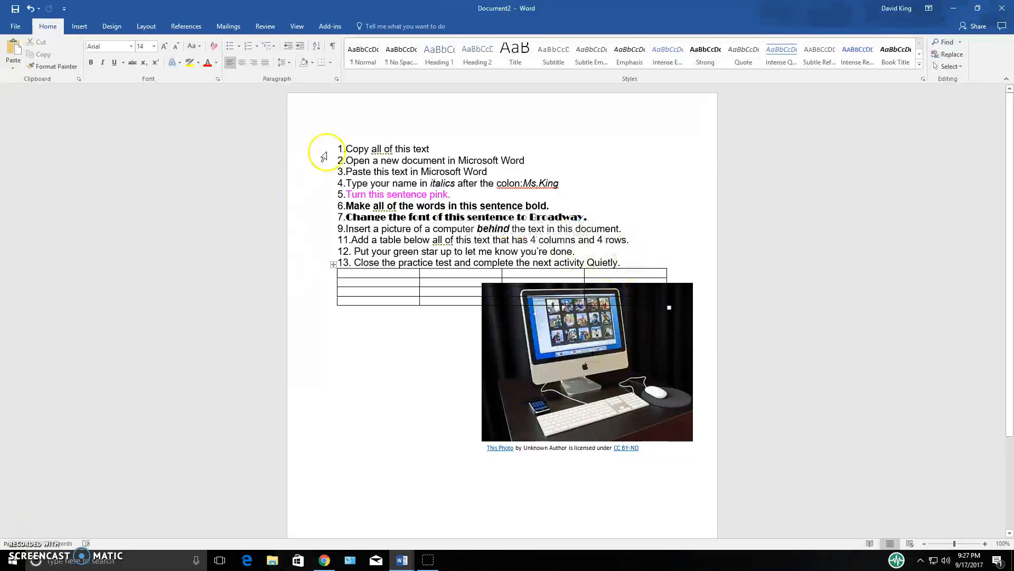